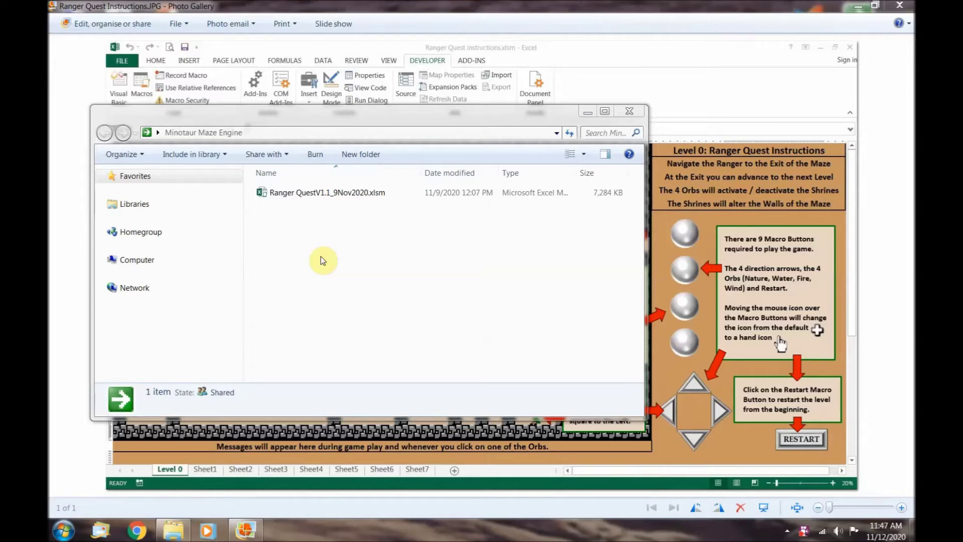
Duplicate the Ranger Quest .xlsm workbook in the same Minotaur Maze Engine folder
{"action": "right_click", "coordinate": [326, 196]}
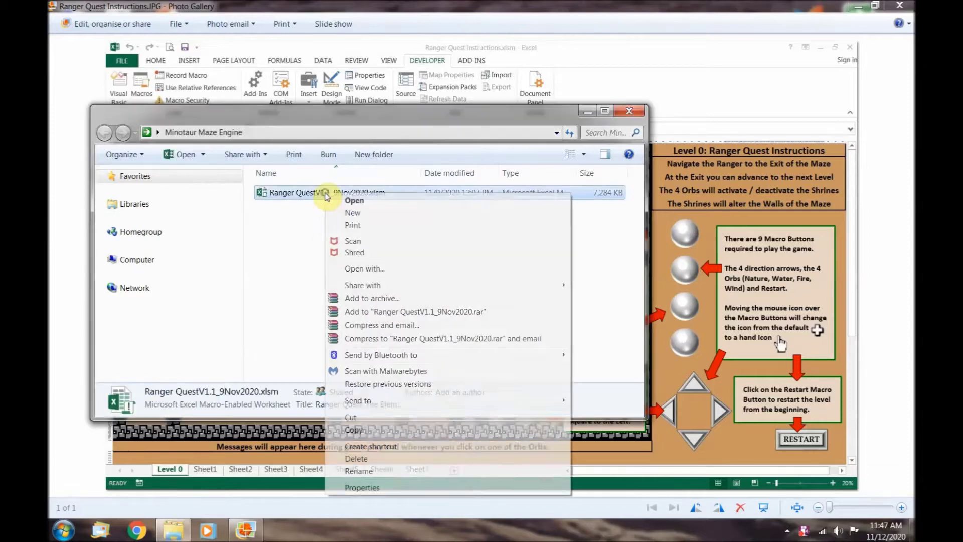
{"action": "left_click", "coordinate": [357, 429]}
{"action": "right_click", "coordinate": [338, 227]}
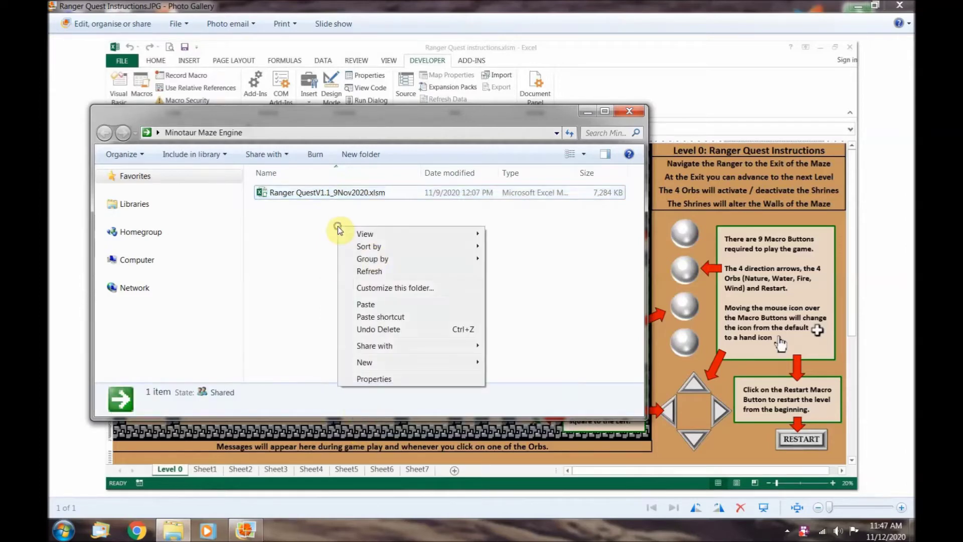
{"action": "left_click", "coordinate": [377, 305]}
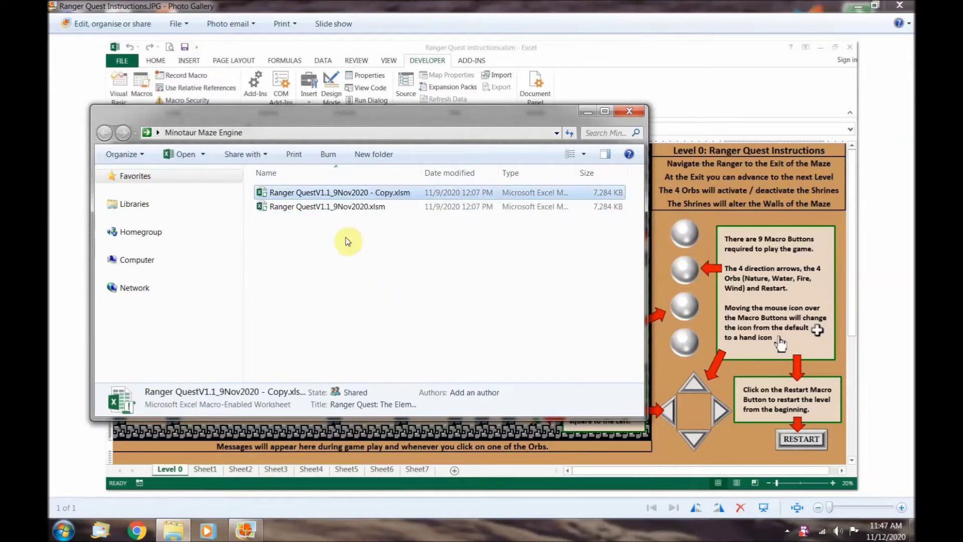
Rename the copy to 'Ranger QuestV1.1_save game.xlsm'
{"action": "left_click", "coordinate": [357, 192]}
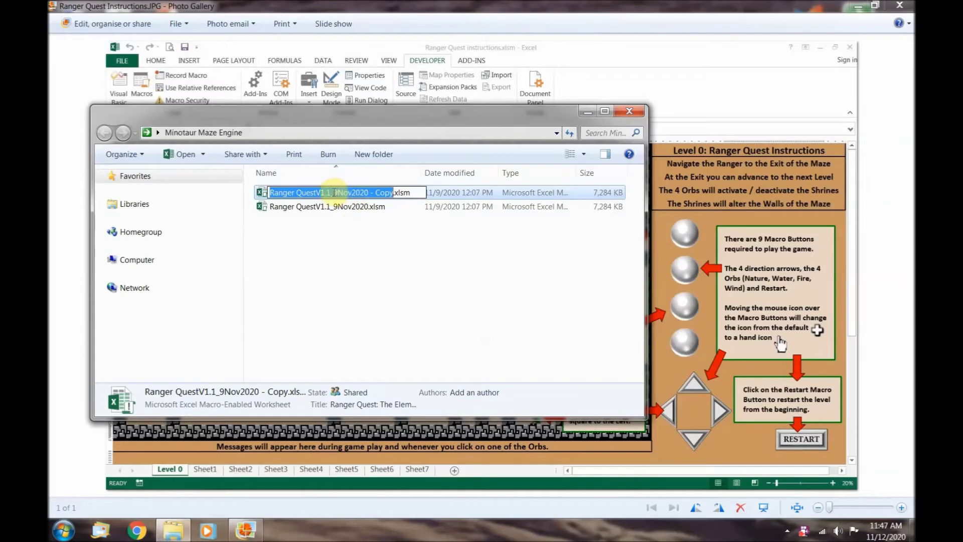
{"action": "left_click_drag", "start_coordinate": [334, 192], "coordinate": [377, 192]}
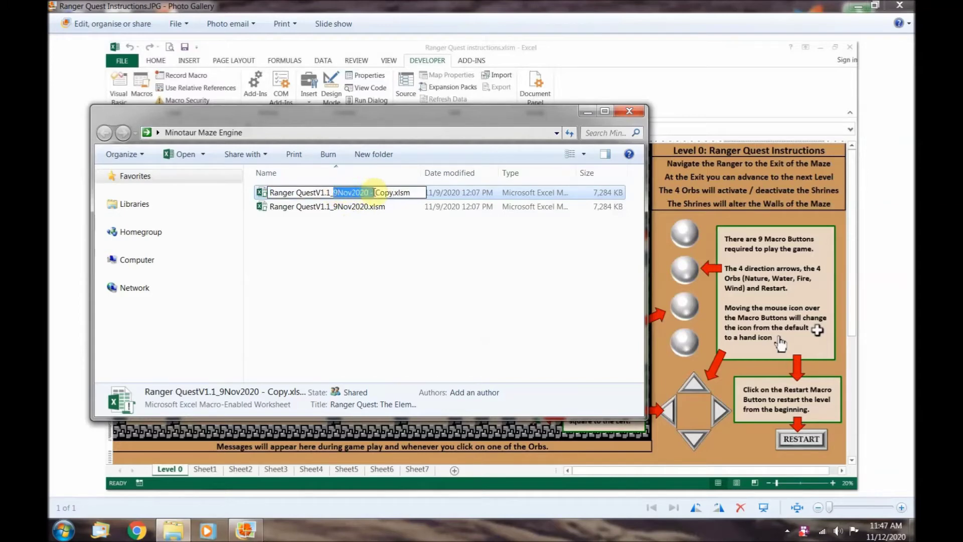
{"action": "key", "text": "Delete"}
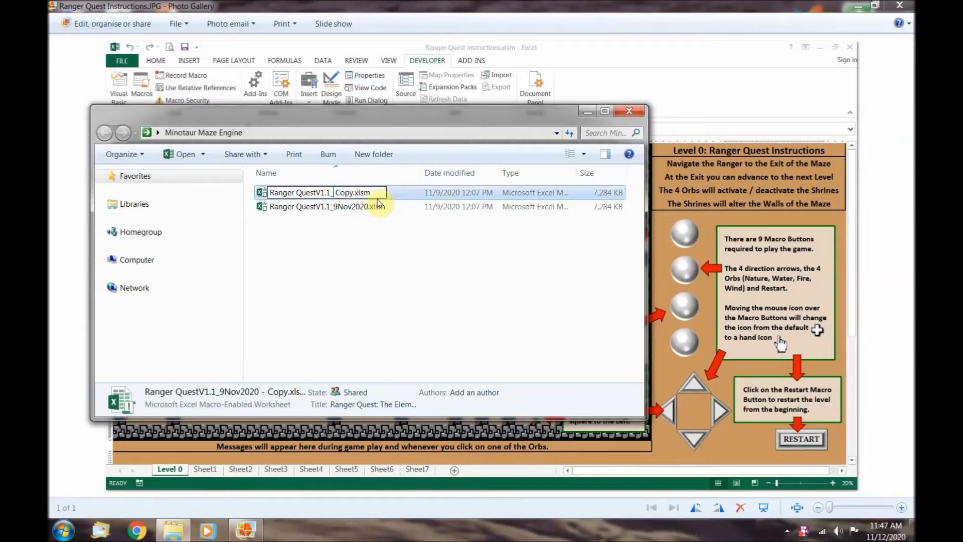
{"action": "type", "text": "save game"}
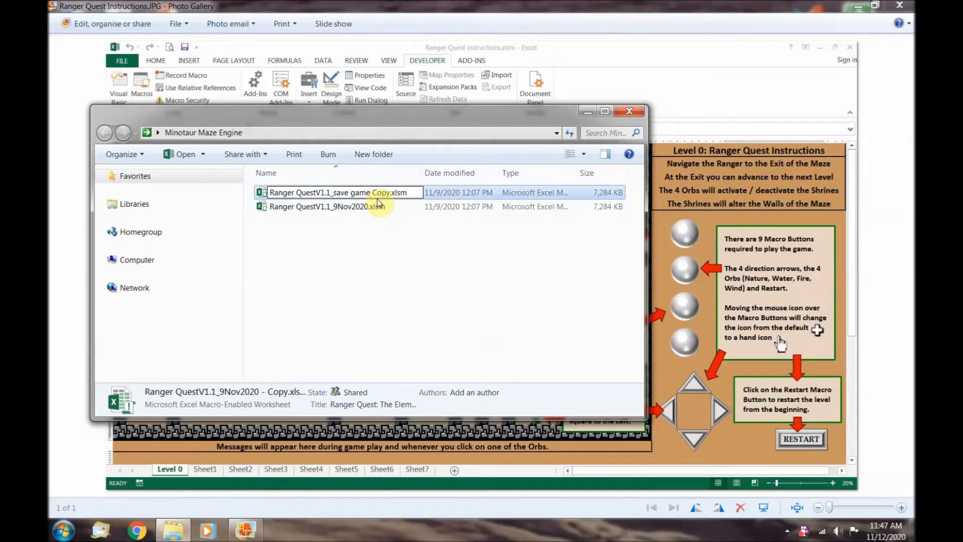
{"action": "key", "text": "Delete"}
{"action": "key", "text": "Delete"}
{"action": "key", "text": "Delete"}
{"action": "key", "text": "Delete"}
{"action": "key", "text": "BackSpace"}
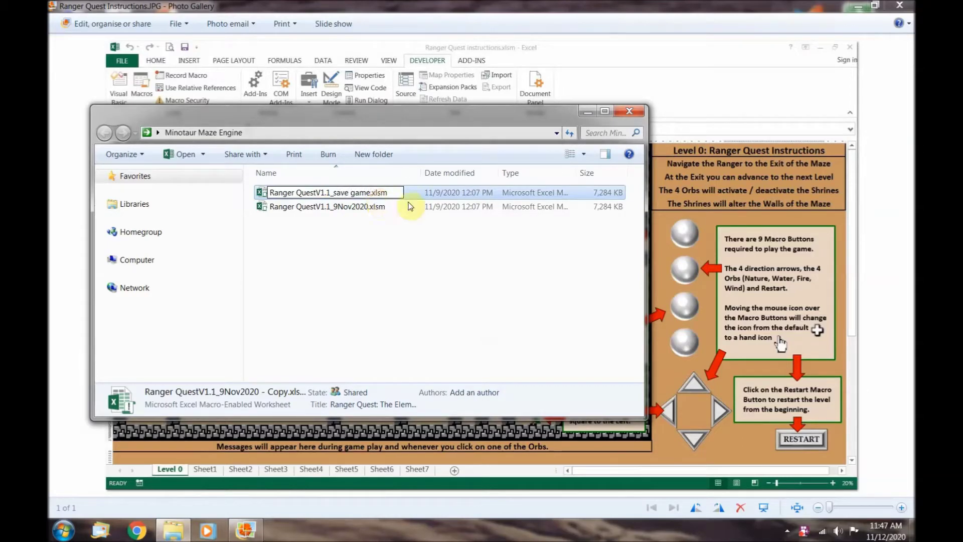
{"action": "left_click", "coordinate": [401, 247]}
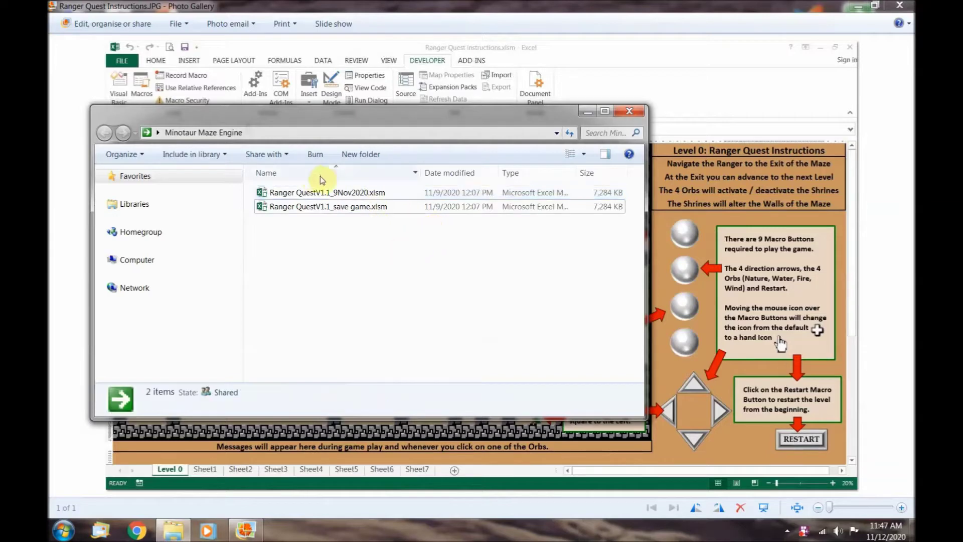
{"action": "left_click", "coordinate": [350, 206]}
{"action": "right_click", "coordinate": [351, 206]}
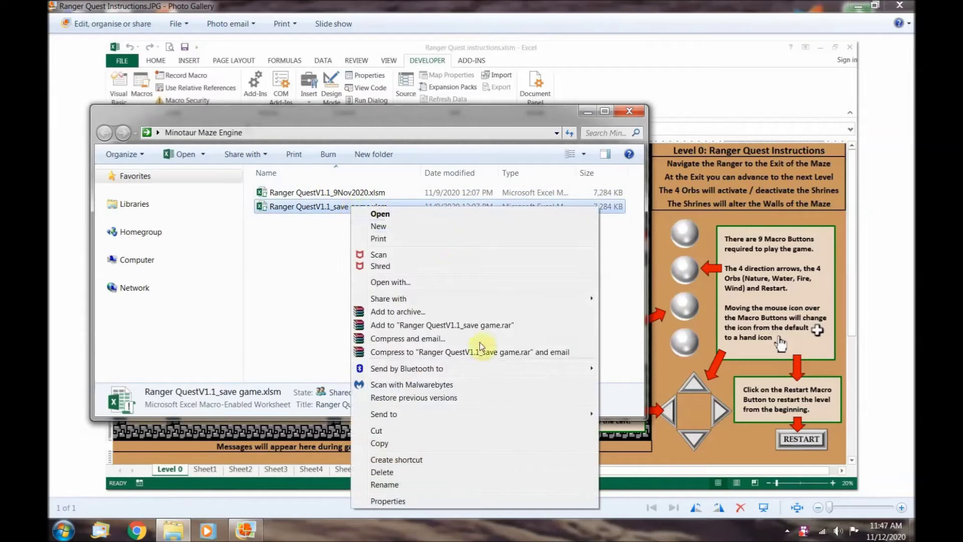
{"action": "left_click", "coordinate": [466, 501]}
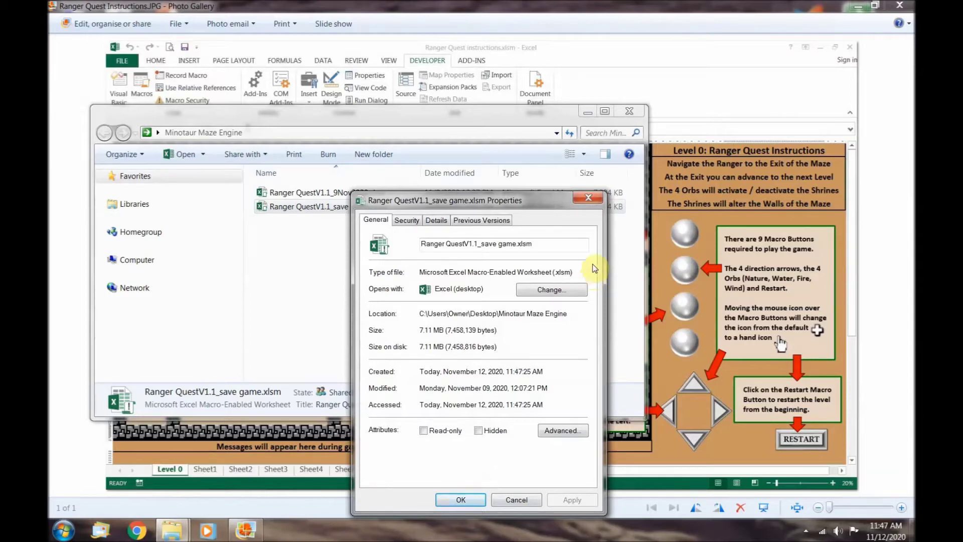
{"action": "left_click", "coordinate": [590, 197]}
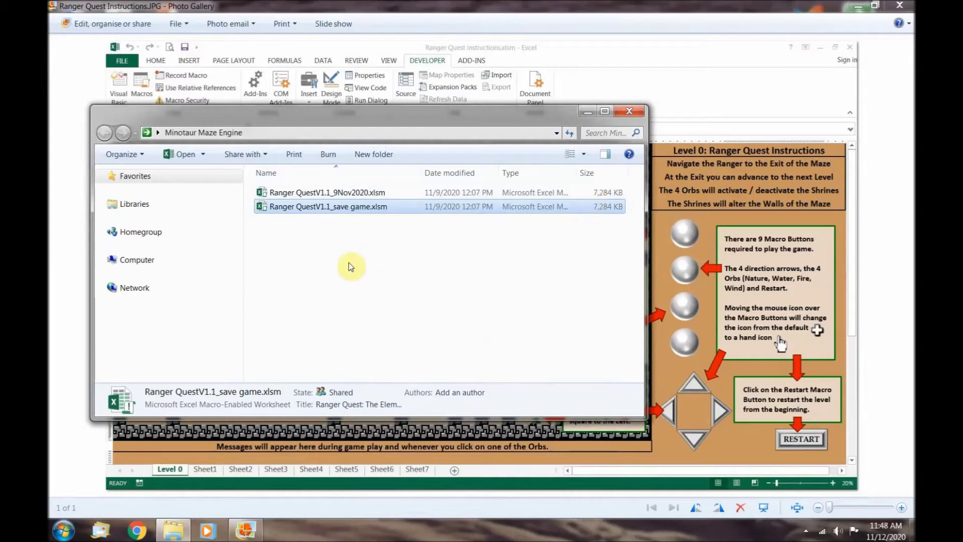
{"action": "double_click", "coordinate": [325, 206]}
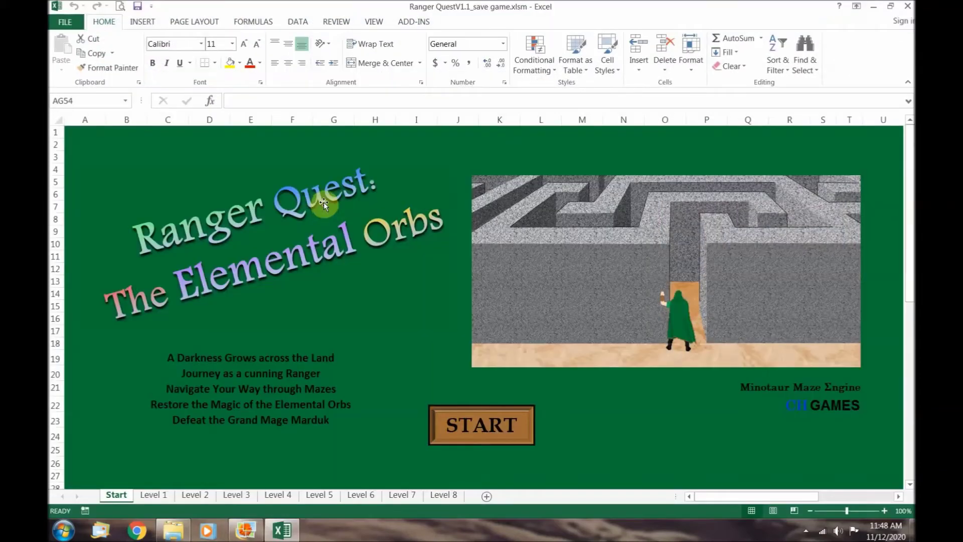
Try START on the title sheet and dismiss the 'Cannot run the macro' error
{"action": "left_click", "coordinate": [466, 423]}
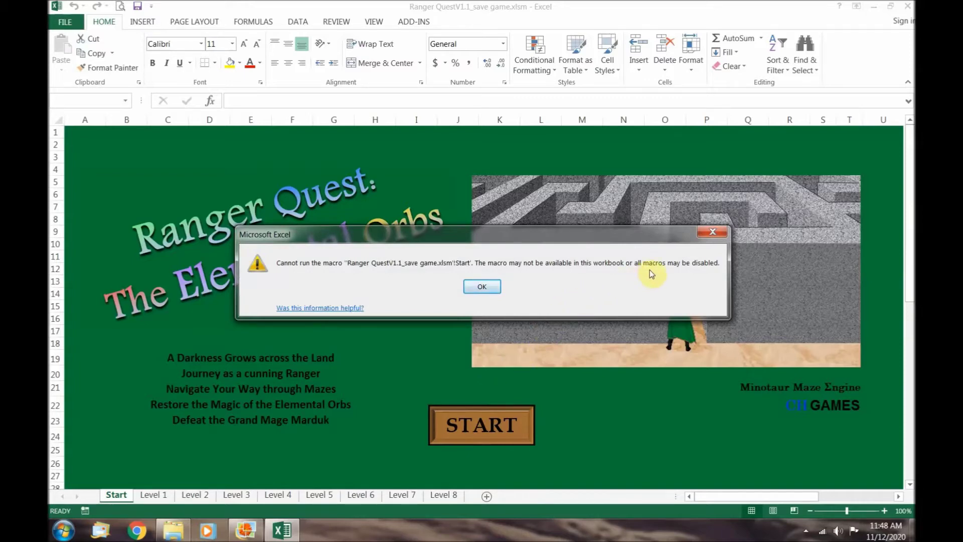
{"action": "left_click", "coordinate": [482, 287]}
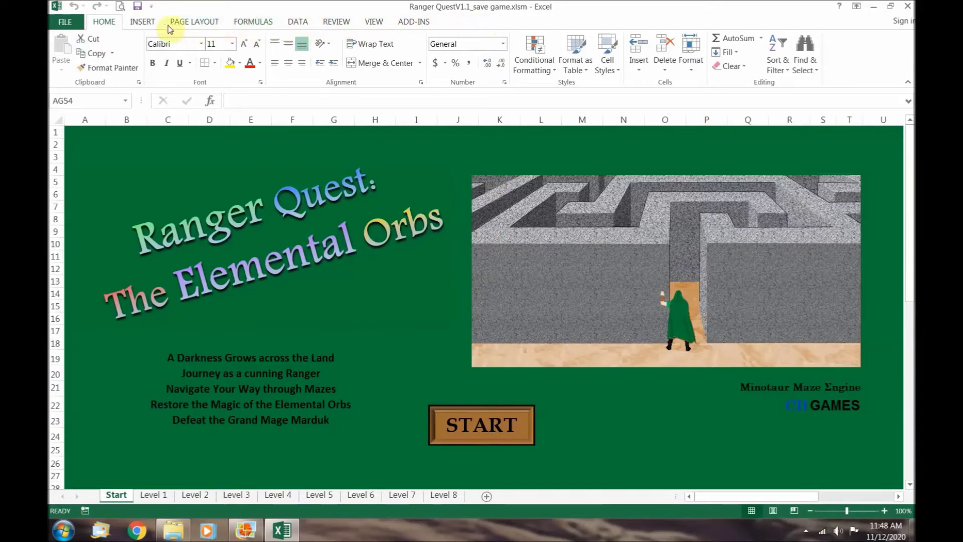
Tick Developer under Main Tabs in Options > Customize Ribbon and confirm
{"action": "left_click", "coordinate": [65, 22]}
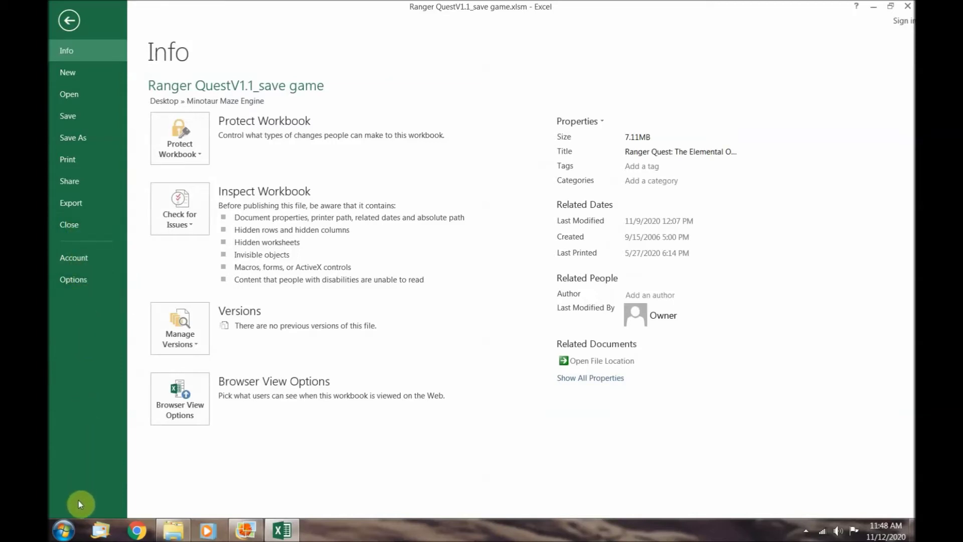
{"action": "left_click", "coordinate": [89, 279]}
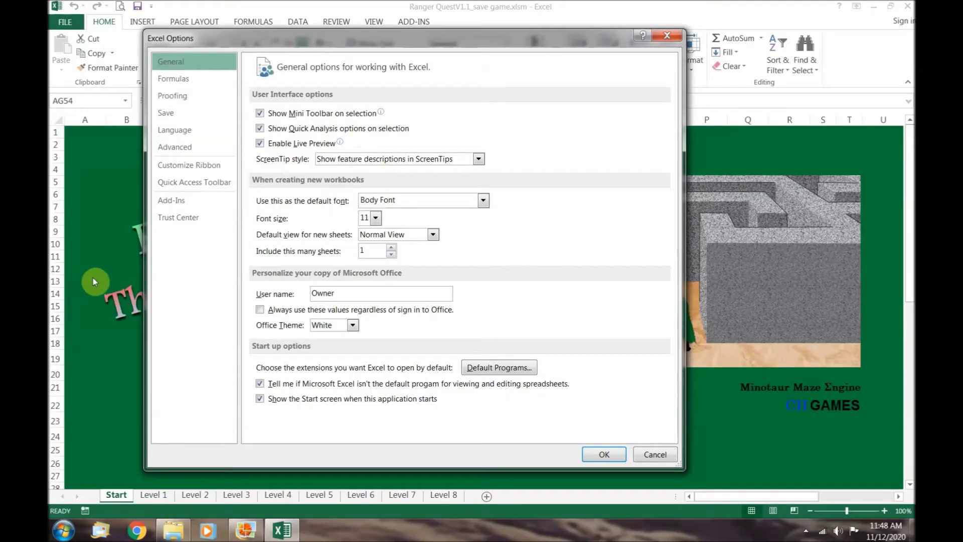
{"action": "left_click", "coordinate": [204, 167]}
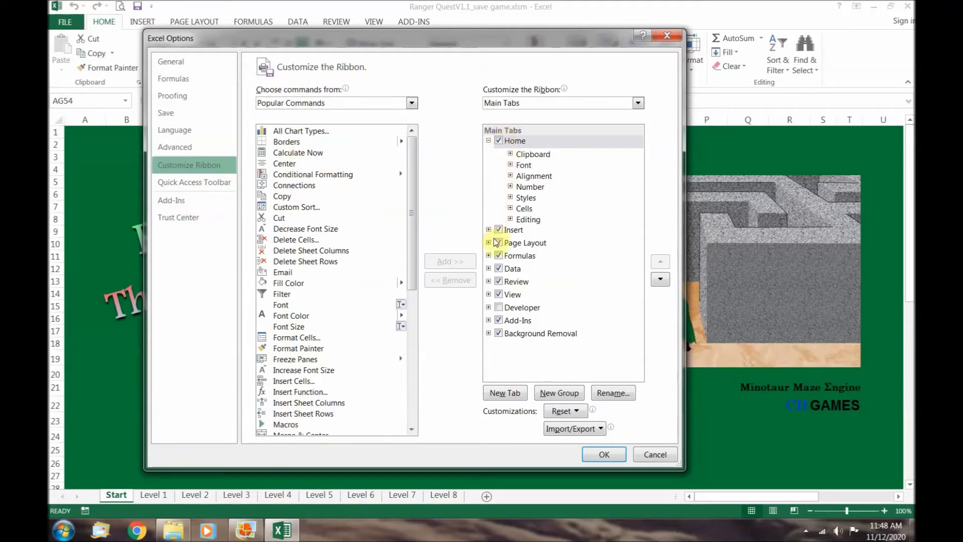
{"action": "left_click", "coordinate": [498, 307]}
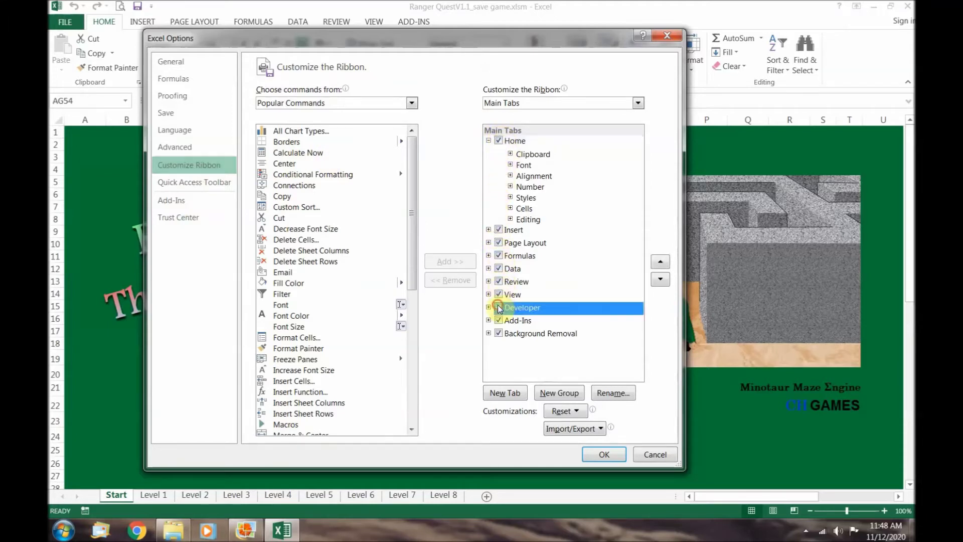
{"action": "left_click", "coordinate": [597, 455]}
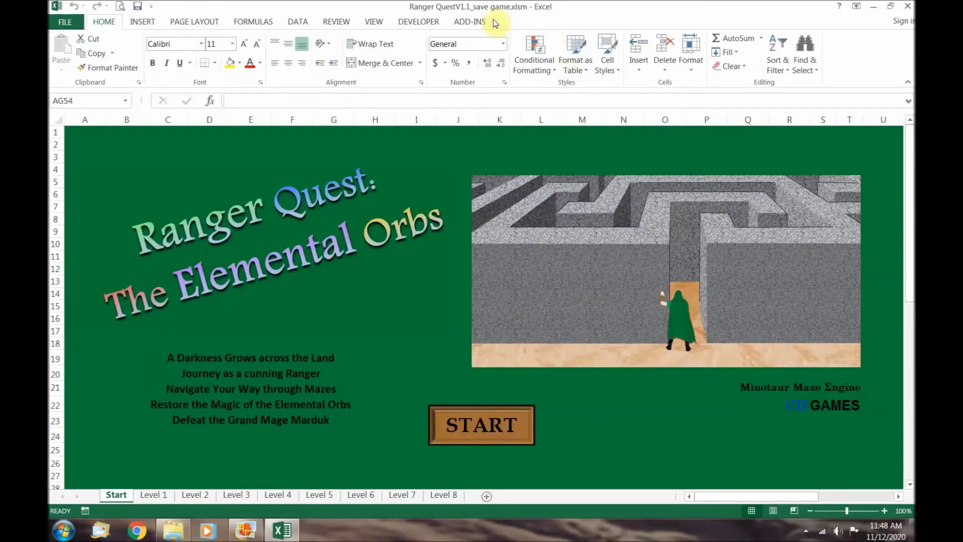
Set Developer > Macro Security to 'Disable all macros with notification'
{"action": "left_click", "coordinate": [433, 22]}
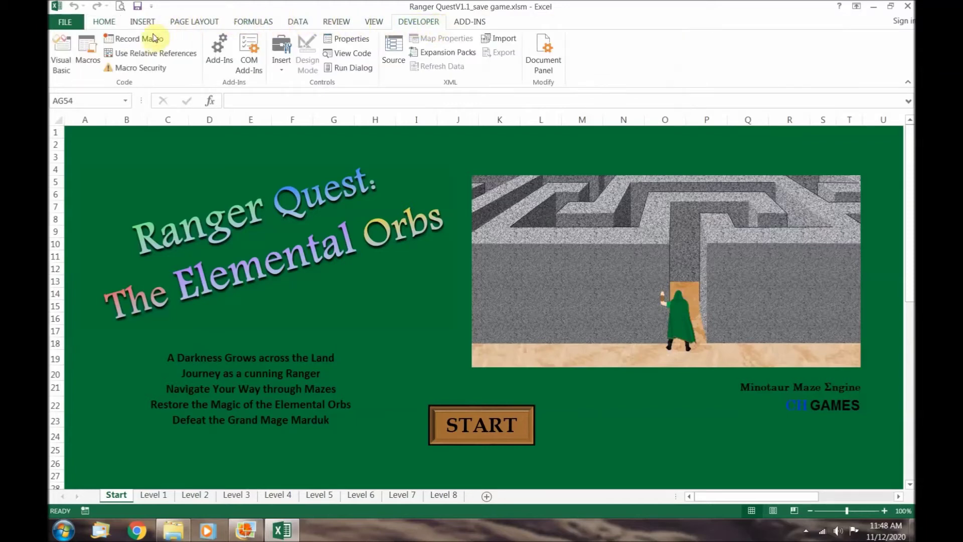
{"action": "left_click", "coordinate": [144, 72]}
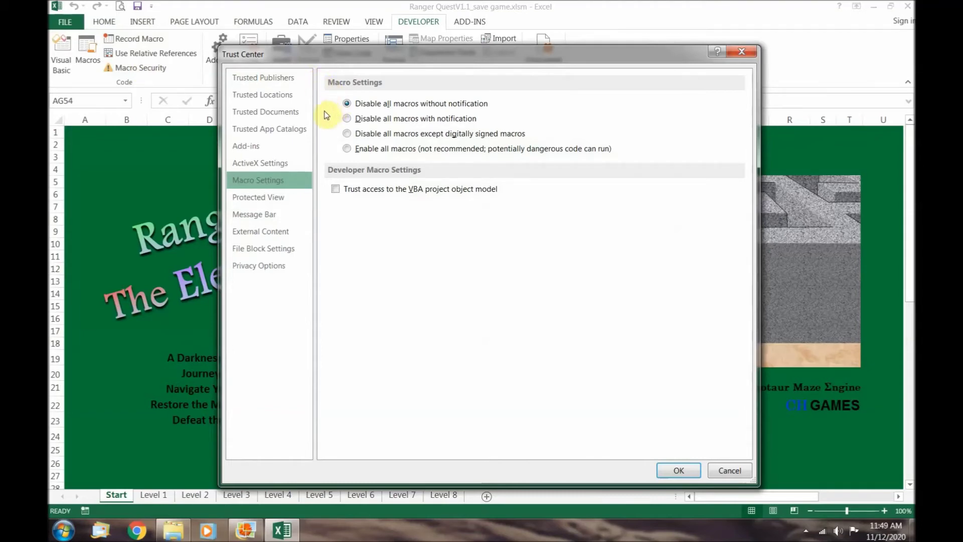
{"action": "left_click", "coordinate": [347, 118]}
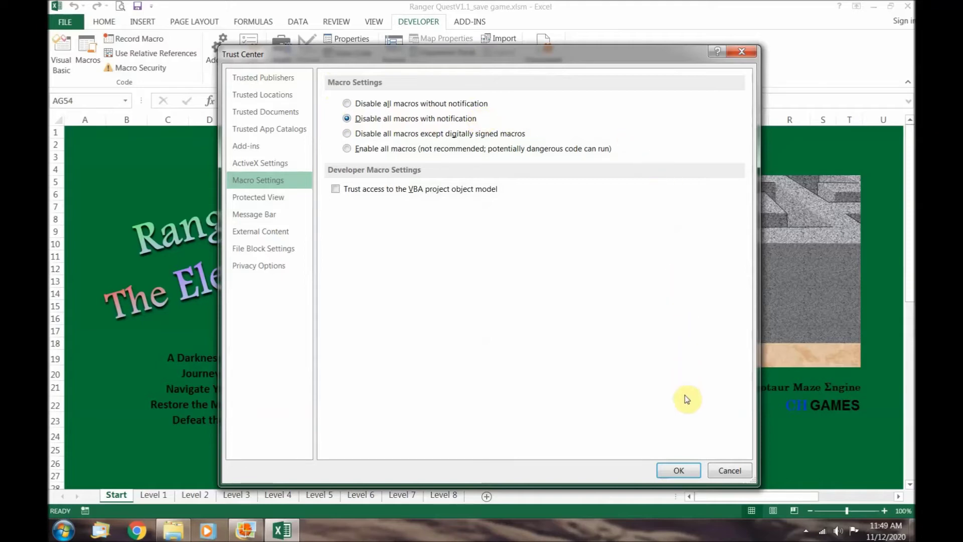
{"action": "left_click", "coordinate": [679, 470]}
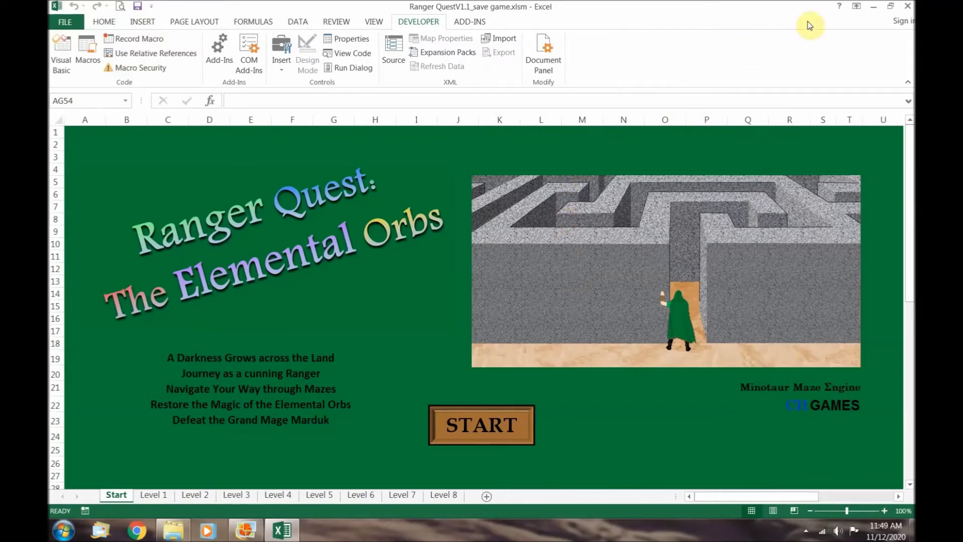
Close Excel, reopen Ranger QuestV1.1_save game.xlsm, and choose Enable Content
{"action": "left_click", "coordinate": [907, 6]}
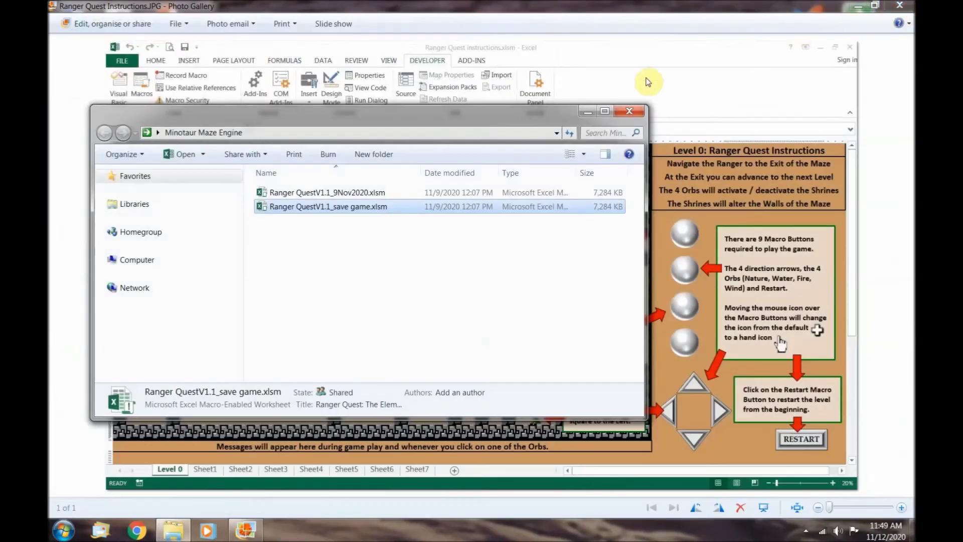
{"action": "double_click", "coordinate": [368, 206]}
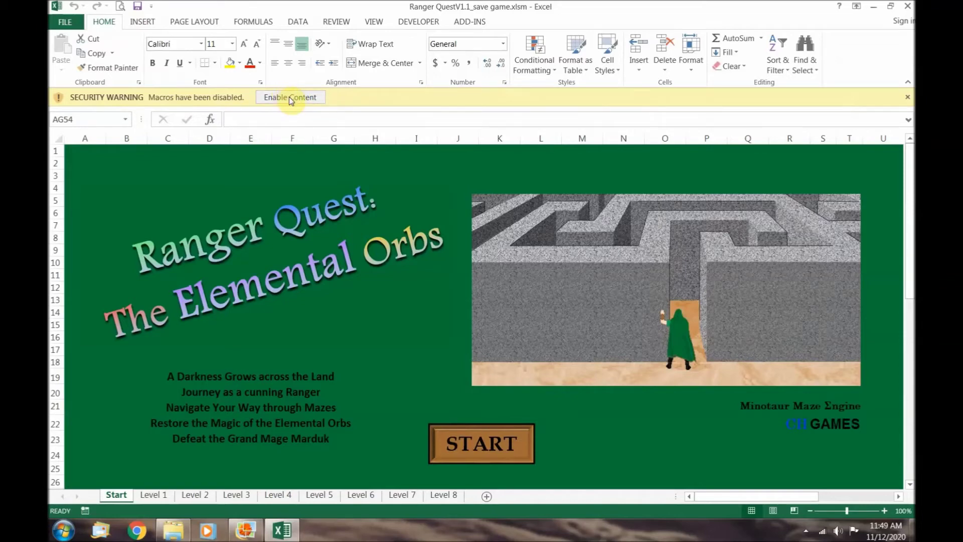
{"action": "left_click", "coordinate": [288, 97]}
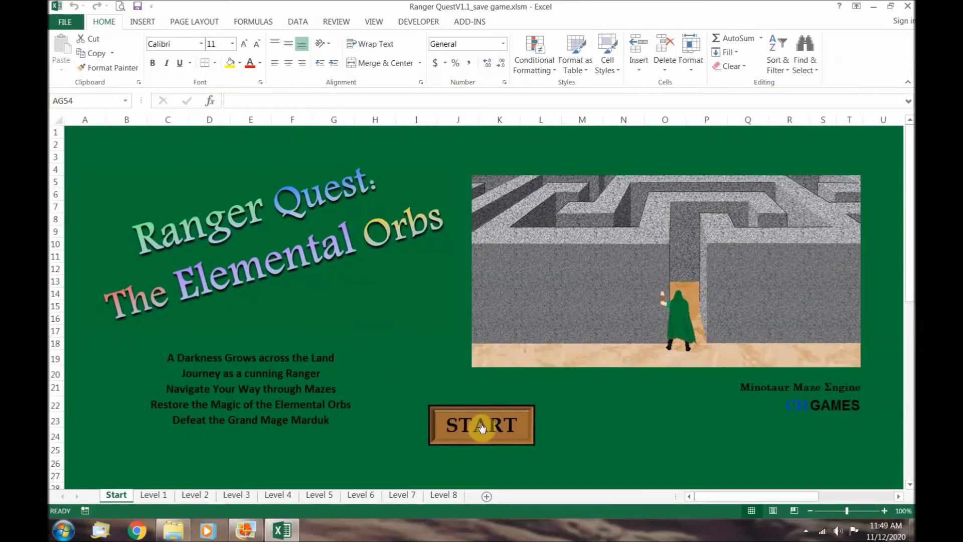
Start the game and step the Ranger right, down, left and up through Level 1
{"action": "left_click", "coordinate": [481, 426]}
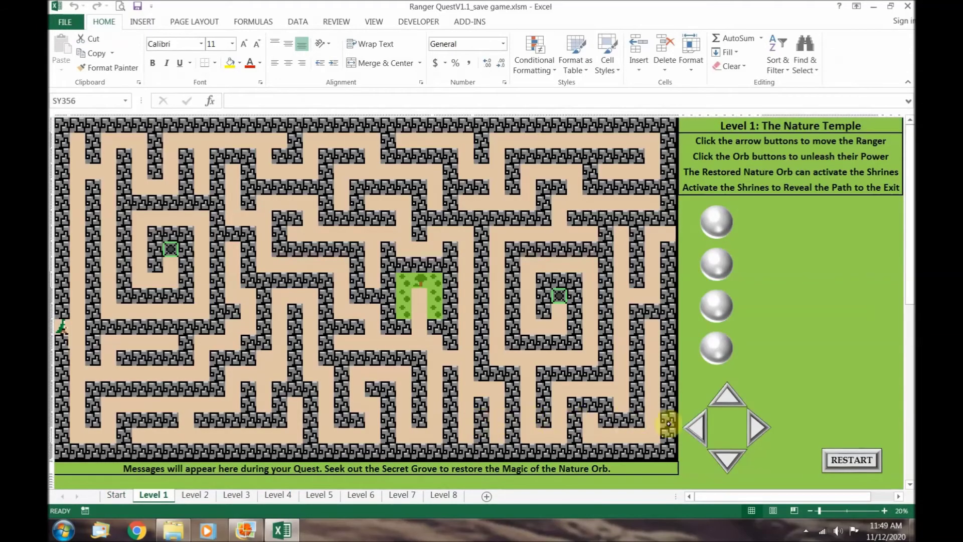
{"action": "left_click", "coordinate": [754, 430]}
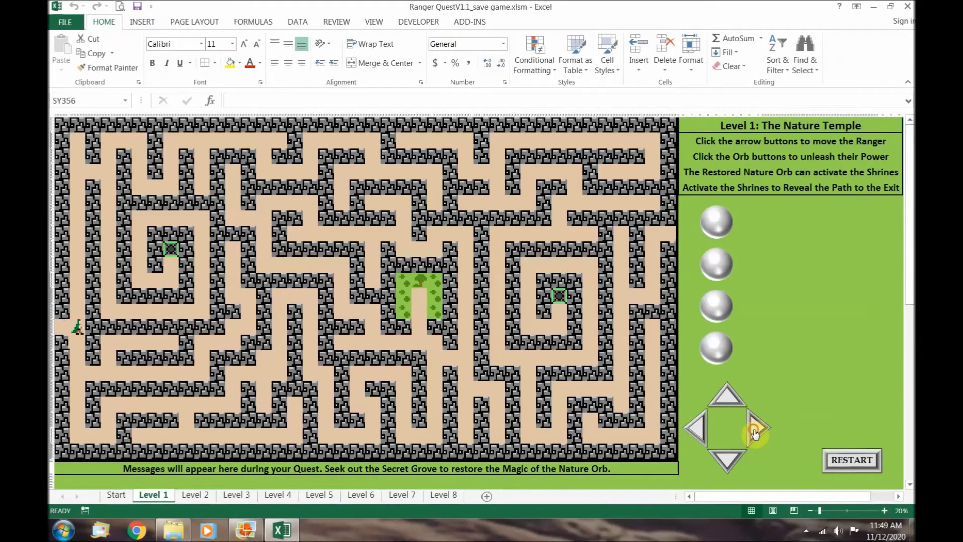
{"action": "left_click", "coordinate": [728, 460]}
{"action": "left_click", "coordinate": [755, 433]}
{"action": "left_click", "coordinate": [697, 430]}
{"action": "left_click", "coordinate": [714, 399]}
{"action": "left_click", "coordinate": [754, 427]}
{"action": "left_click", "coordinate": [702, 433]}
{"action": "left_click", "coordinate": [721, 452]}
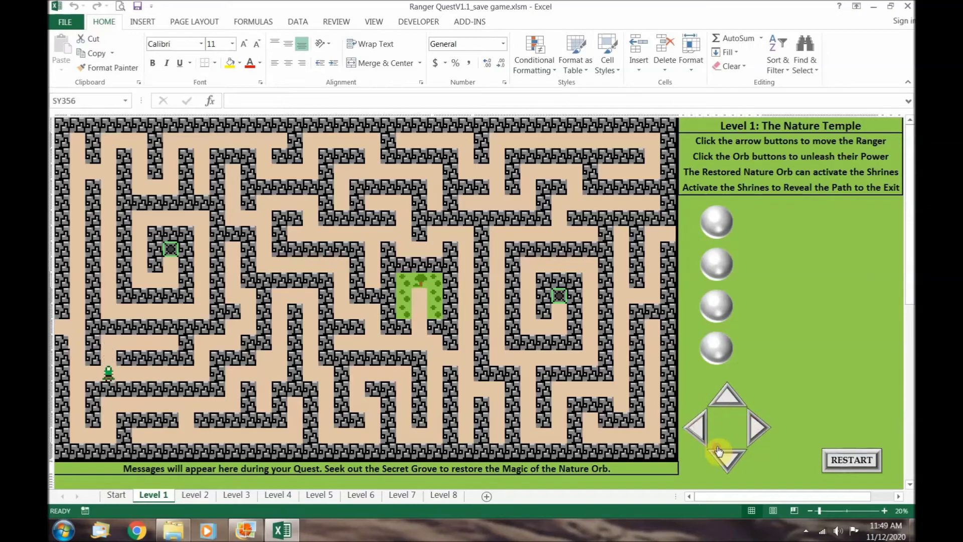
Collapse the ribbon to tabs, move the Ranger right, right, up, right, then restore the ribbon
{"action": "left_click", "coordinate": [858, 7]}
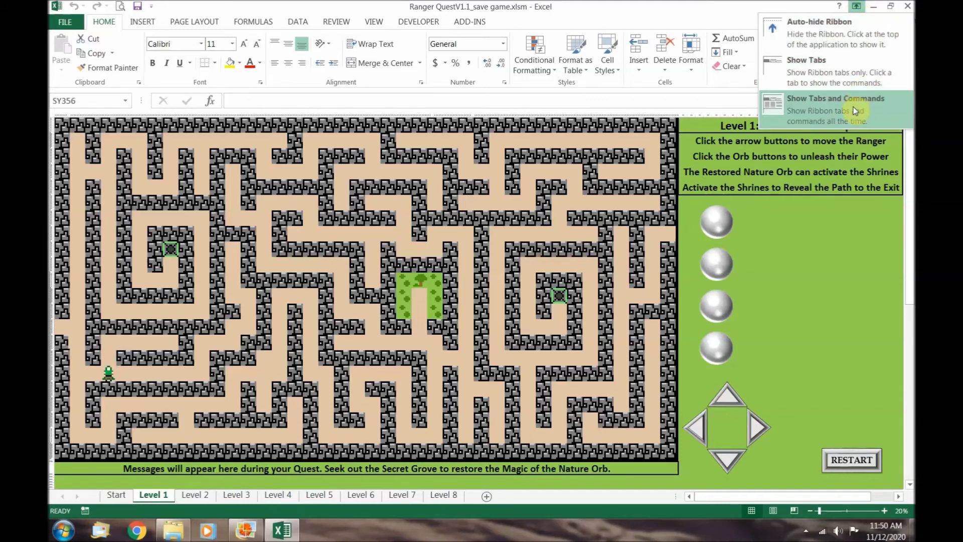
{"action": "left_click", "coordinate": [848, 71]}
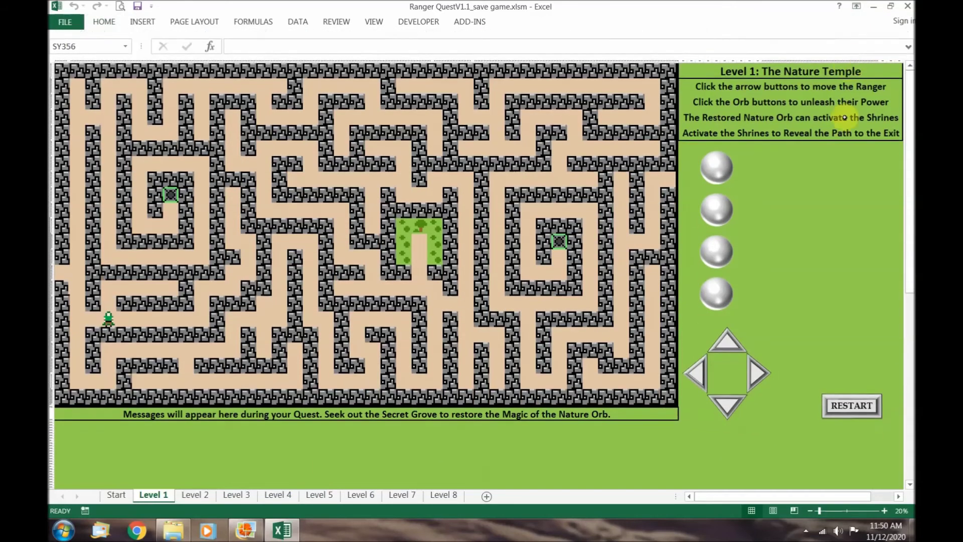
{"action": "left_click", "coordinate": [756, 373]}
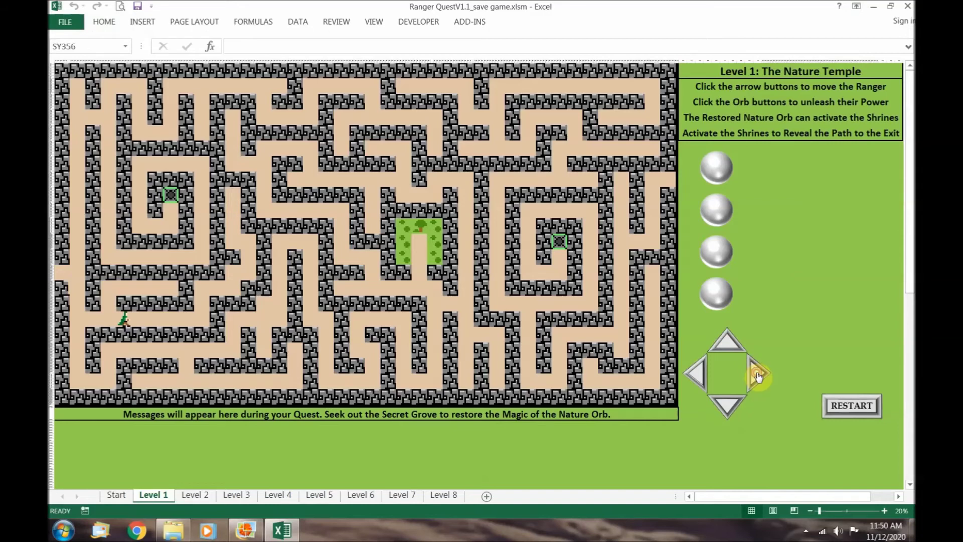
{"action": "left_click", "coordinate": [756, 374]}
{"action": "left_click", "coordinate": [725, 344]}
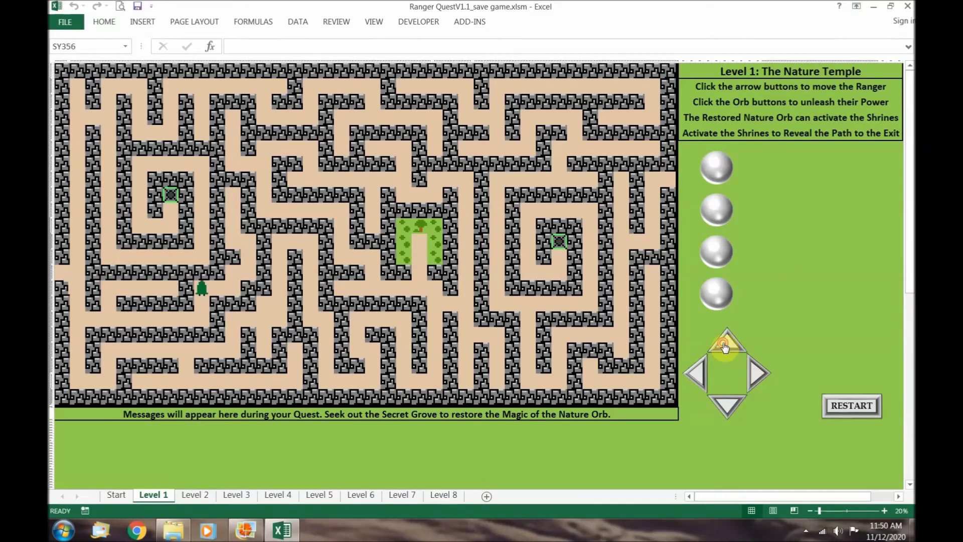
{"action": "left_click", "coordinate": [756, 374]}
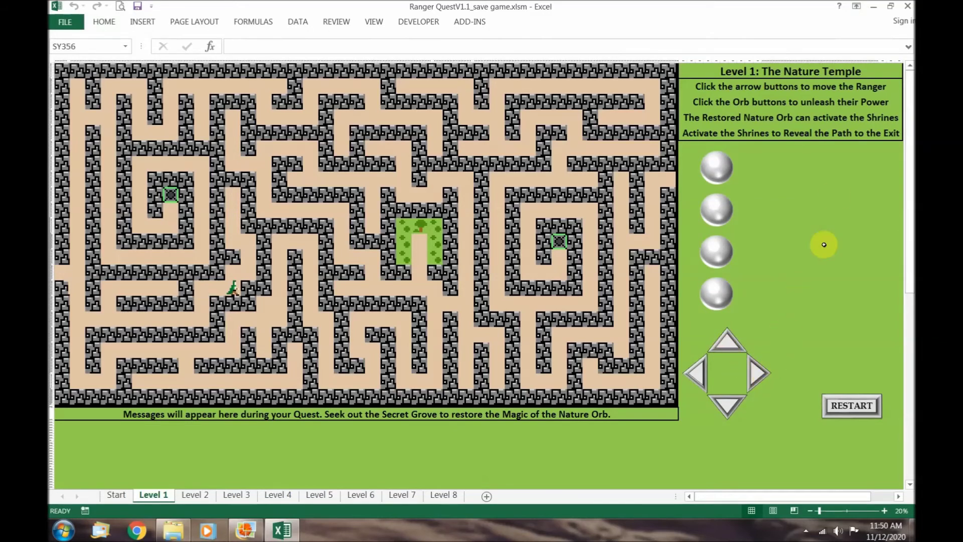
{"action": "left_click", "coordinate": [855, 7]}
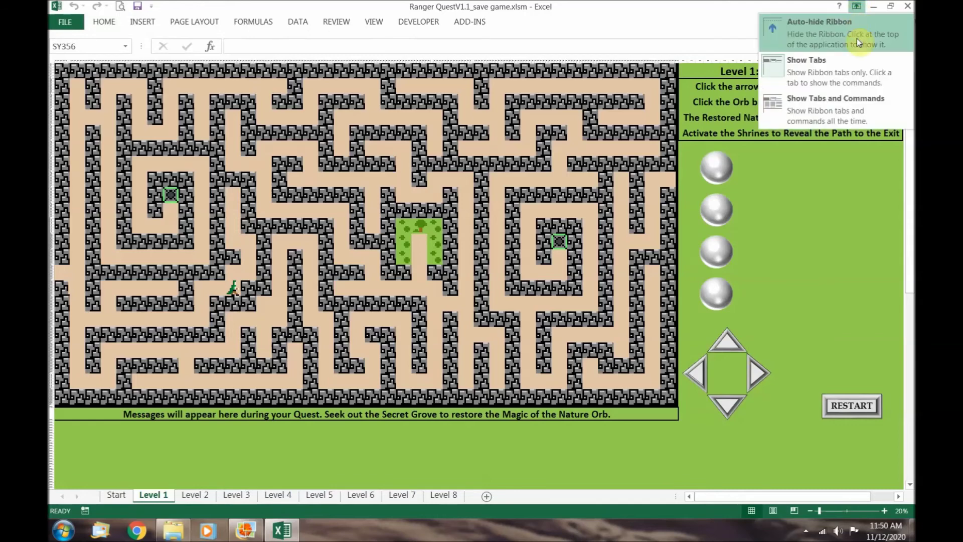
{"action": "left_click", "coordinate": [855, 108]}
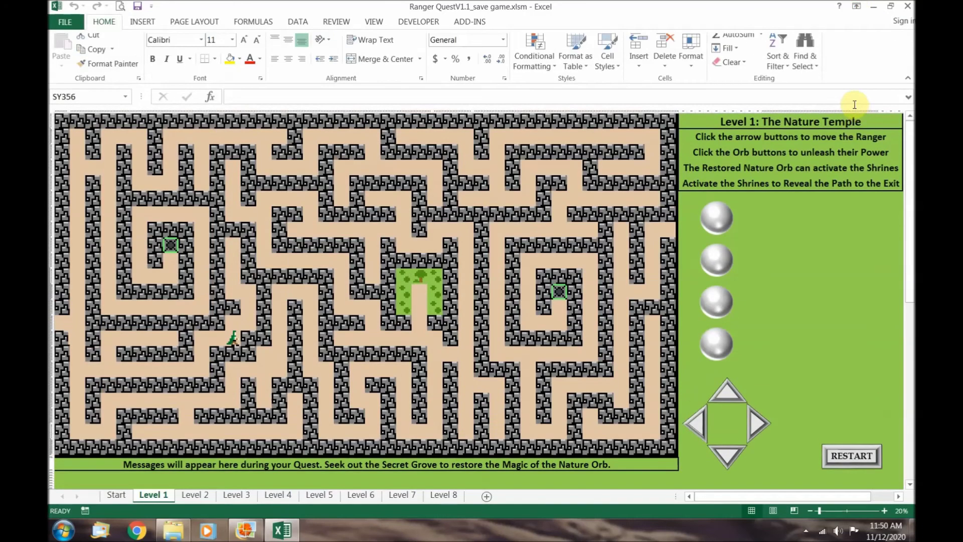
Save the workbook, then move the Ranger up, right, up twice, left and up twice
{"action": "left_click", "coordinate": [137, 6]}
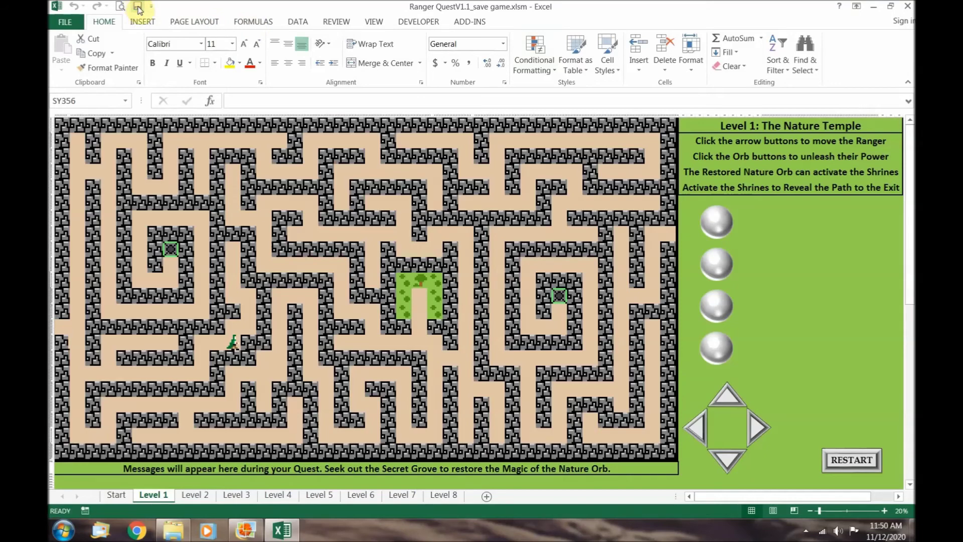
{"action": "left_click", "coordinate": [907, 6]}
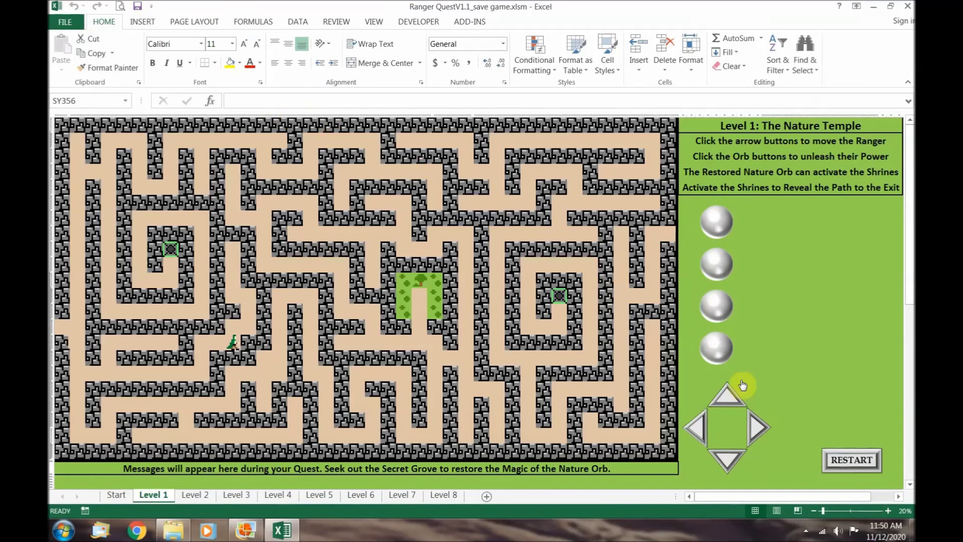
{"action": "left_click", "coordinate": [727, 395]}
{"action": "left_click", "coordinate": [754, 428]}
{"action": "left_click", "coordinate": [727, 396]}
{"action": "left_click", "coordinate": [727, 396]}
{"action": "left_click", "coordinate": [698, 427]}
{"action": "left_click", "coordinate": [727, 396]}
{"action": "left_click", "coordinate": [727, 397]}
{"action": "left_click", "coordinate": [727, 396]}
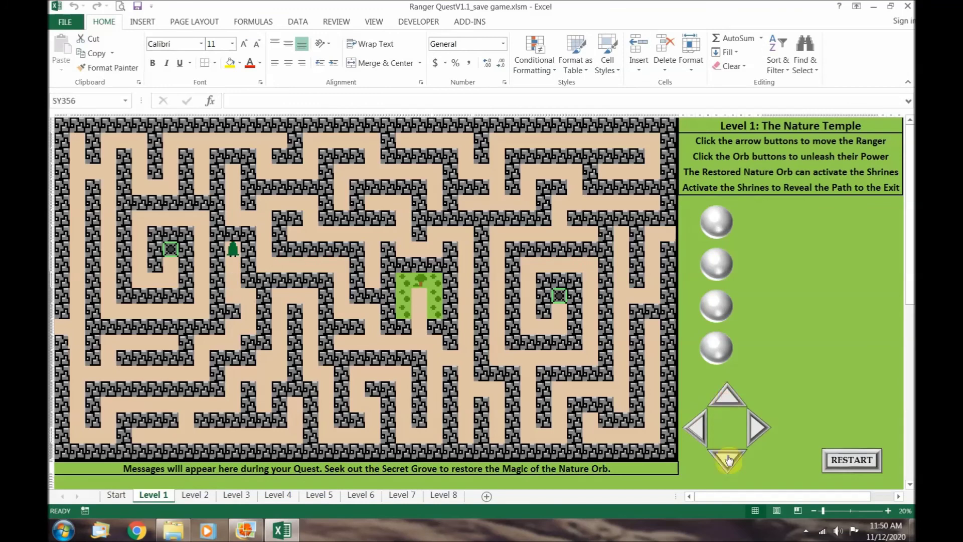
Walk the Ranger down, right, down and left into the maze's lower-left corridors
{"action": "left_click", "coordinate": [727, 458]}
{"action": "left_click", "coordinate": [727, 458]}
{"action": "left_click", "coordinate": [727, 459]}
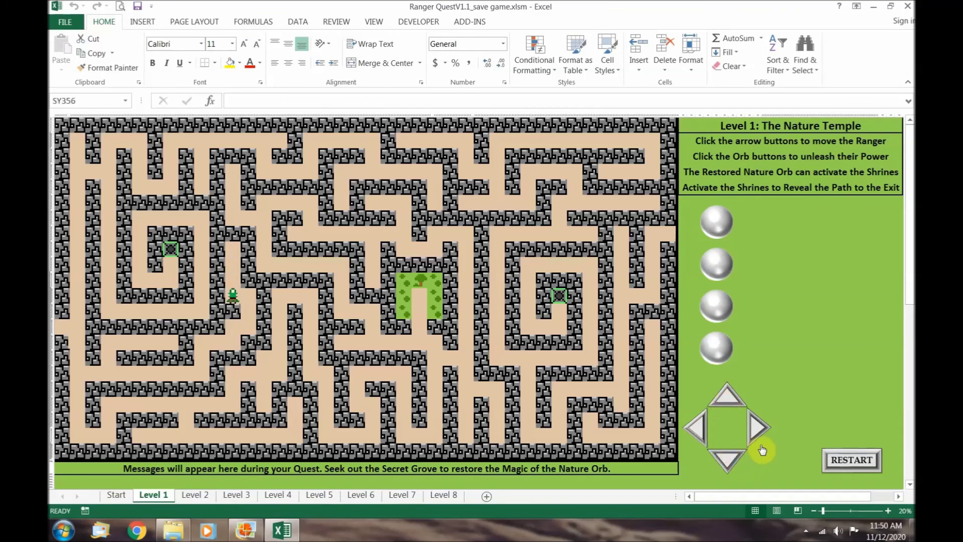
{"action": "left_click", "coordinate": [754, 429]}
{"action": "left_click", "coordinate": [727, 458]}
{"action": "left_click", "coordinate": [727, 459]}
{"action": "left_click", "coordinate": [699, 427]}
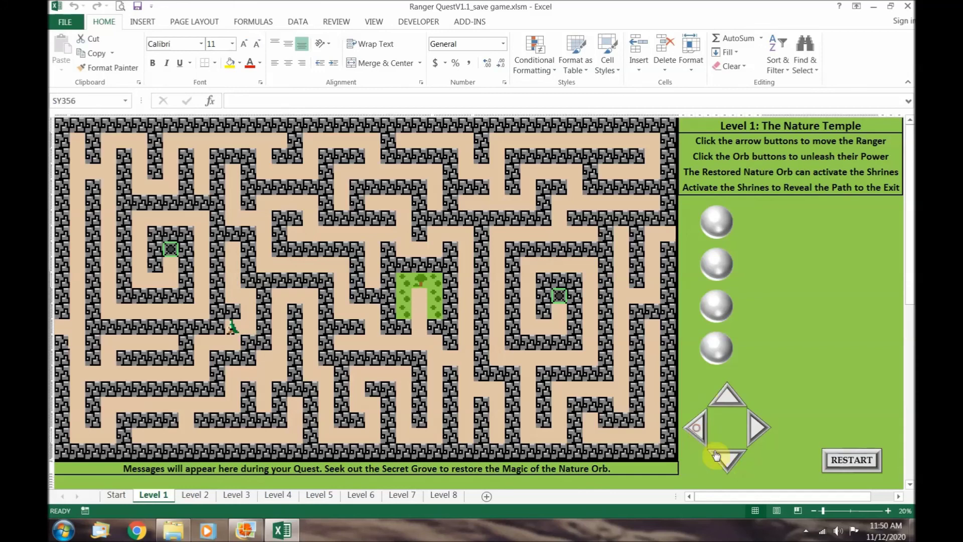
{"action": "left_click", "coordinate": [722, 459]}
{"action": "left_click", "coordinate": [697, 428]}
{"action": "left_click", "coordinate": [697, 428]}
{"action": "left_click", "coordinate": [729, 462]}
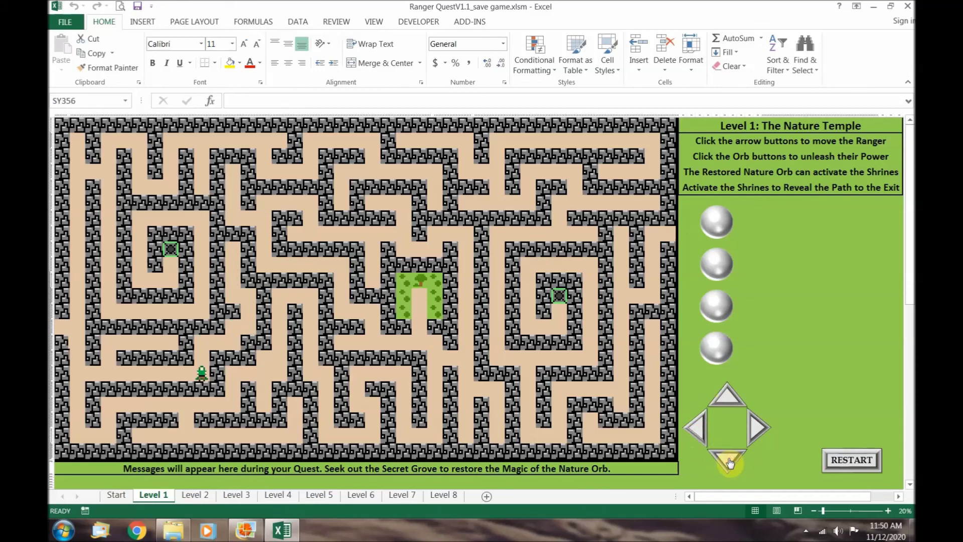